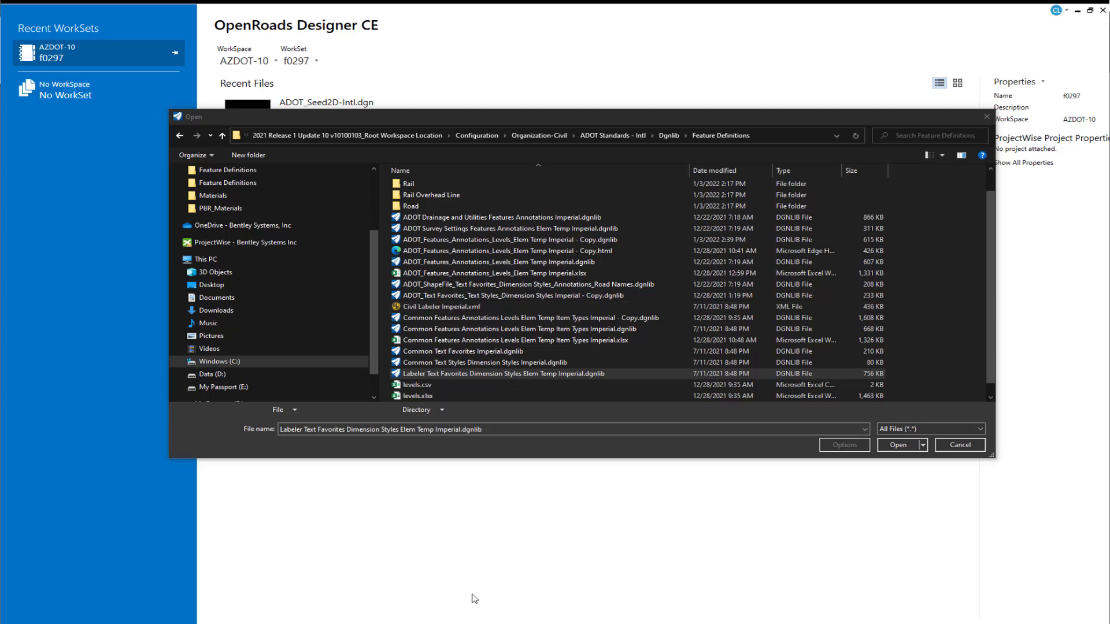
Read the CIVIL_LABELER_XMLFILE variable on line 128 of ADOT Standards - Intl.cfg, then minimize UltraEdit.
{"action": "key", "text": "alt+Tab"}
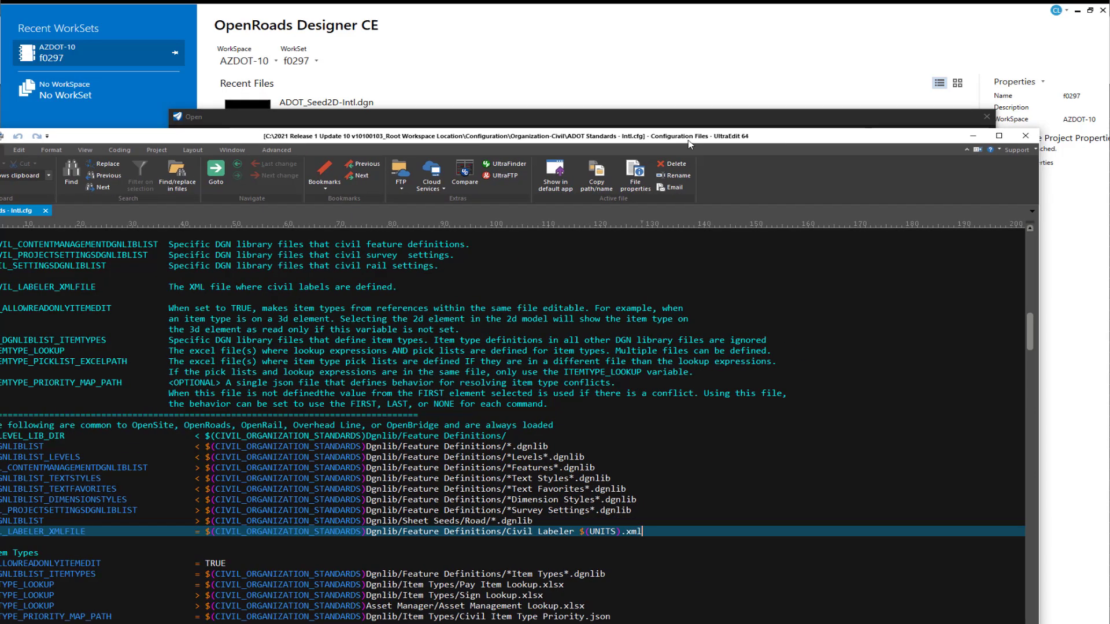
{"action": "double_click", "coordinate": [789, 126]}
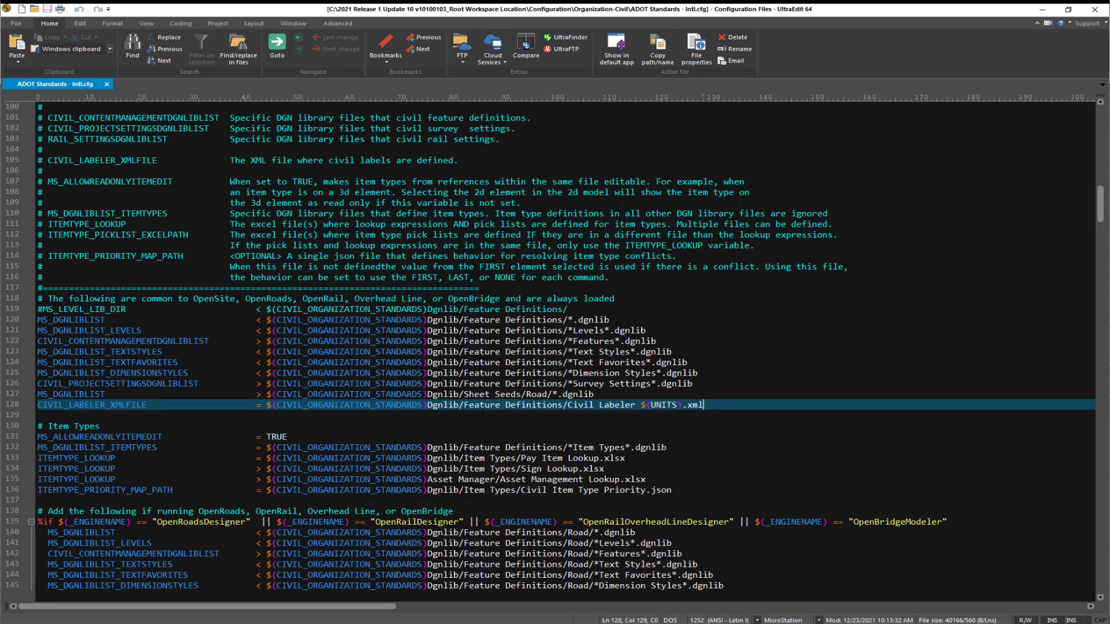
{"action": "left_click", "coordinate": [1043, 10]}
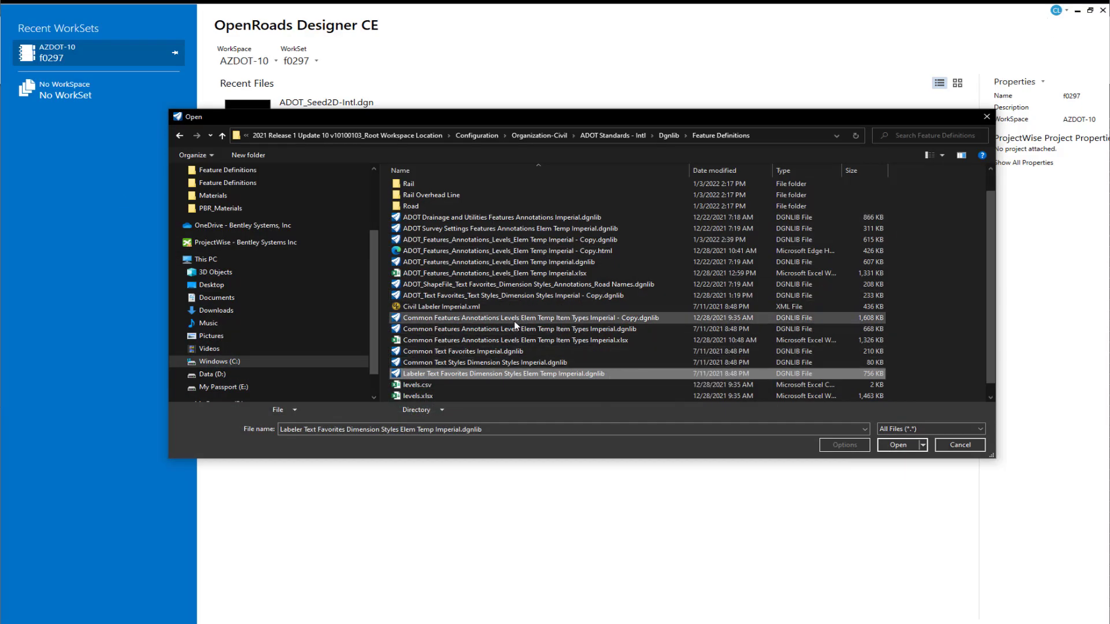
Open Labeler Text Favorites Dimension Styles Elem Temp Imperial.dgnlib and show the Drawing Production tools.
{"action": "left_click", "coordinate": [497, 311]}
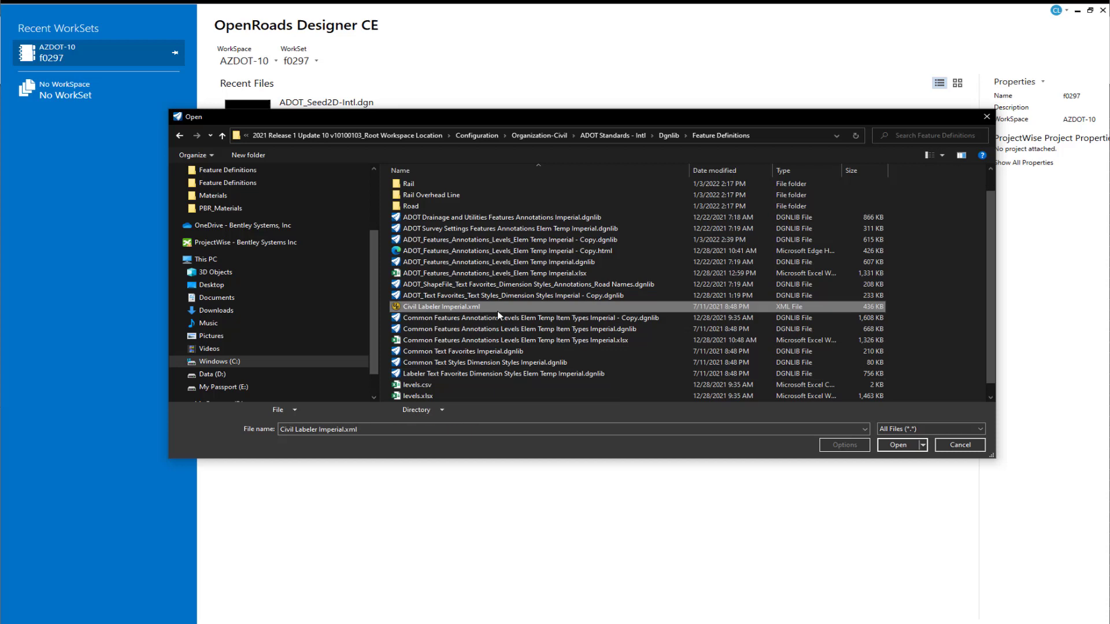
{"action": "left_click", "coordinate": [531, 376]}
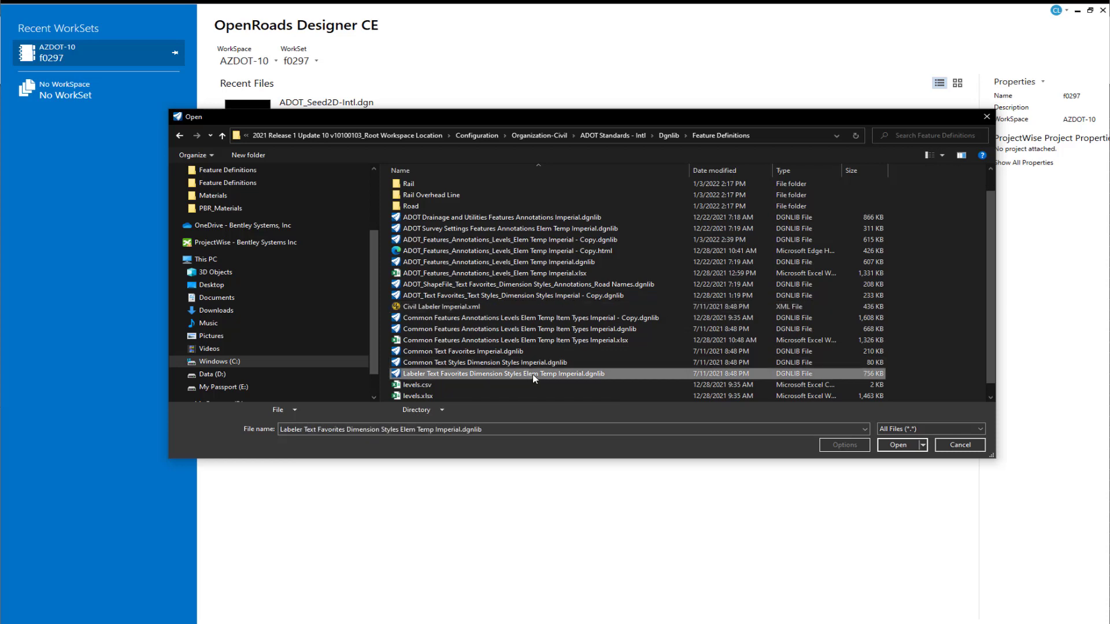
{"action": "double_click", "coordinate": [533, 373]}
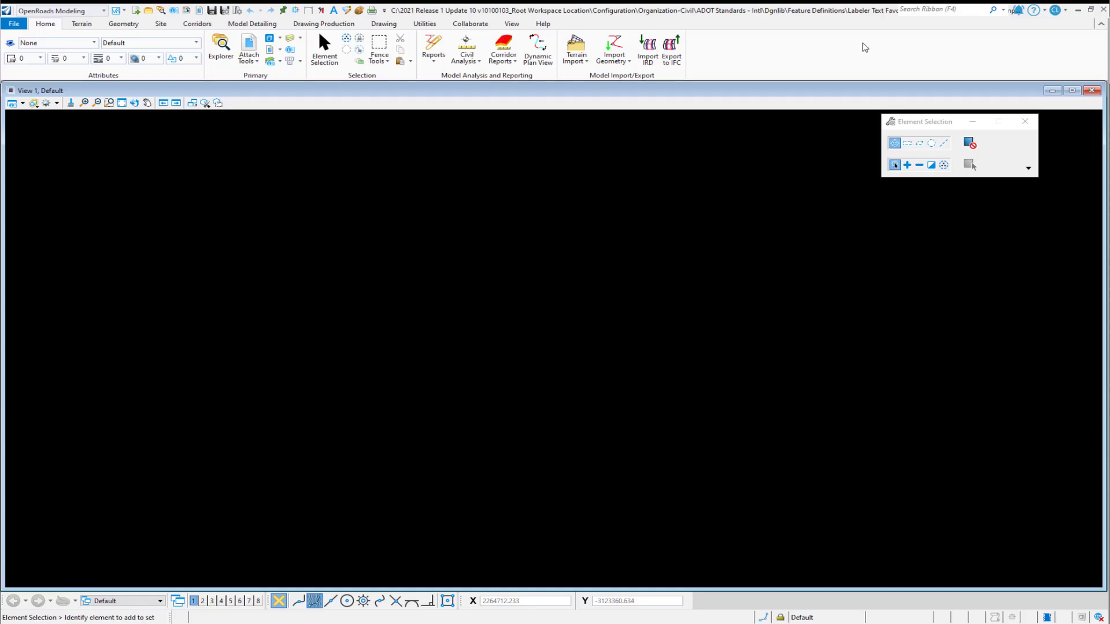
{"action": "left_click", "coordinate": [342, 26]}
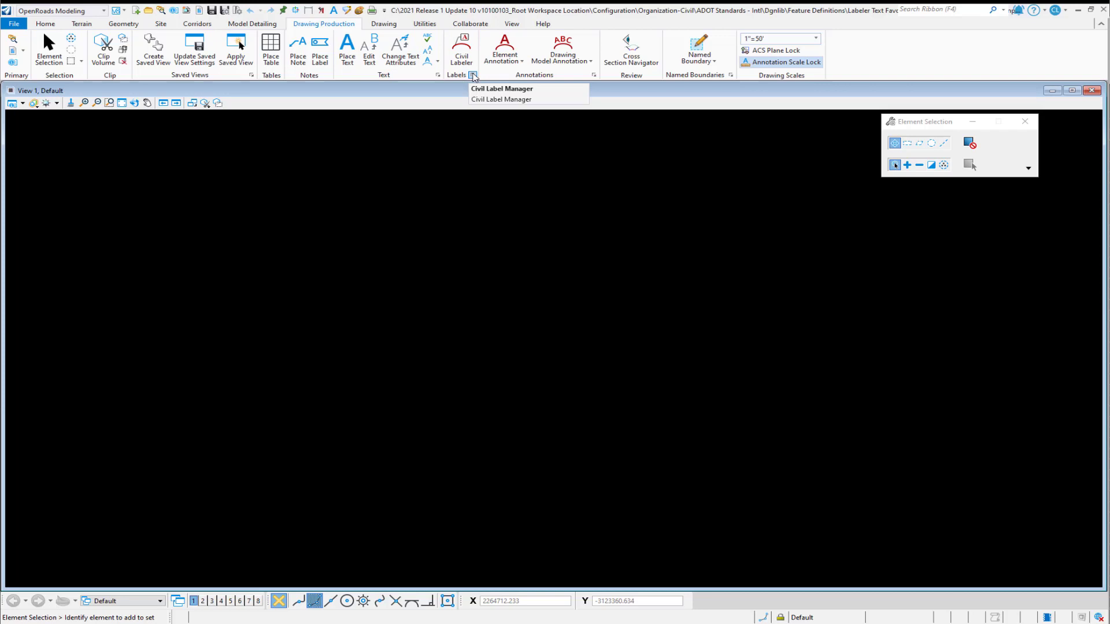
In the Civil Labeler Manager, select Civil Labels > Cross Section > Elevation [Horizontal] to view its settings.
{"action": "left_click", "coordinate": [473, 75]}
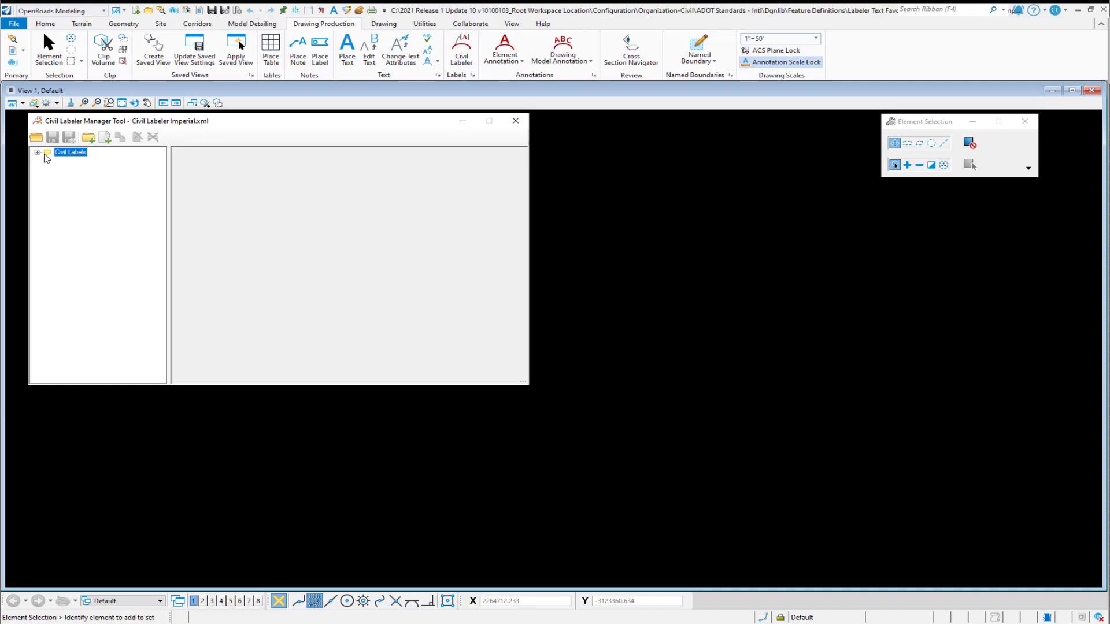
{"action": "left_click", "coordinate": [38, 153]}
{"action": "left_click", "coordinate": [48, 160]}
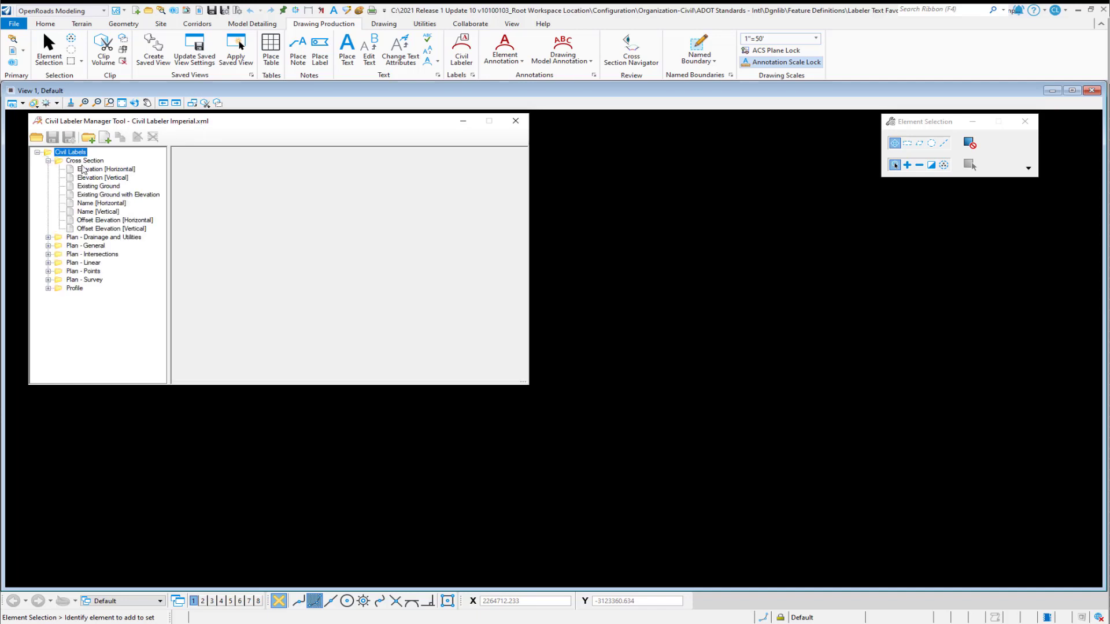
{"action": "left_click", "coordinate": [90, 170]}
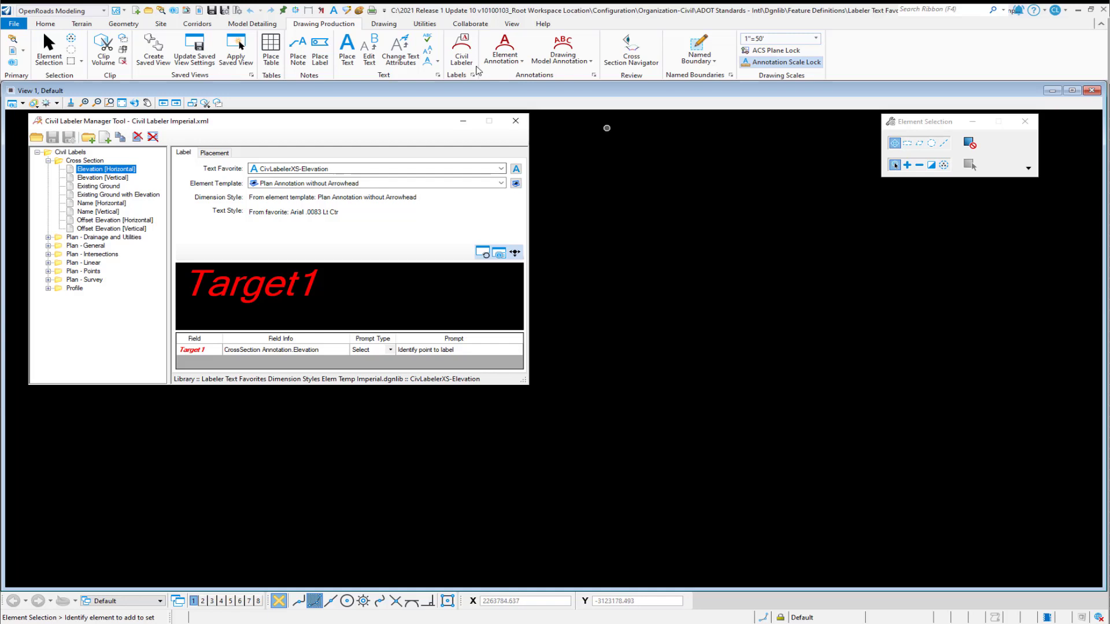
Preview the six Cross Section CivLabelerXS text favorites, from Elevation through Offset Elevation.
{"action": "left_click", "coordinate": [348, 11]}
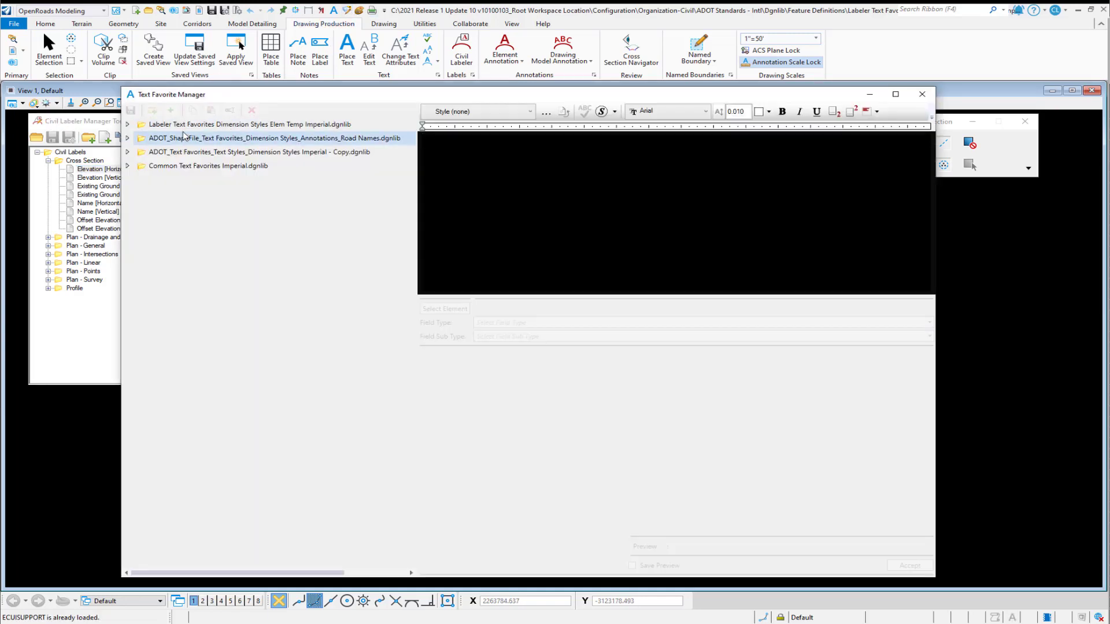
{"action": "left_click", "coordinate": [128, 125]}
{"action": "double_click", "coordinate": [155, 140]}
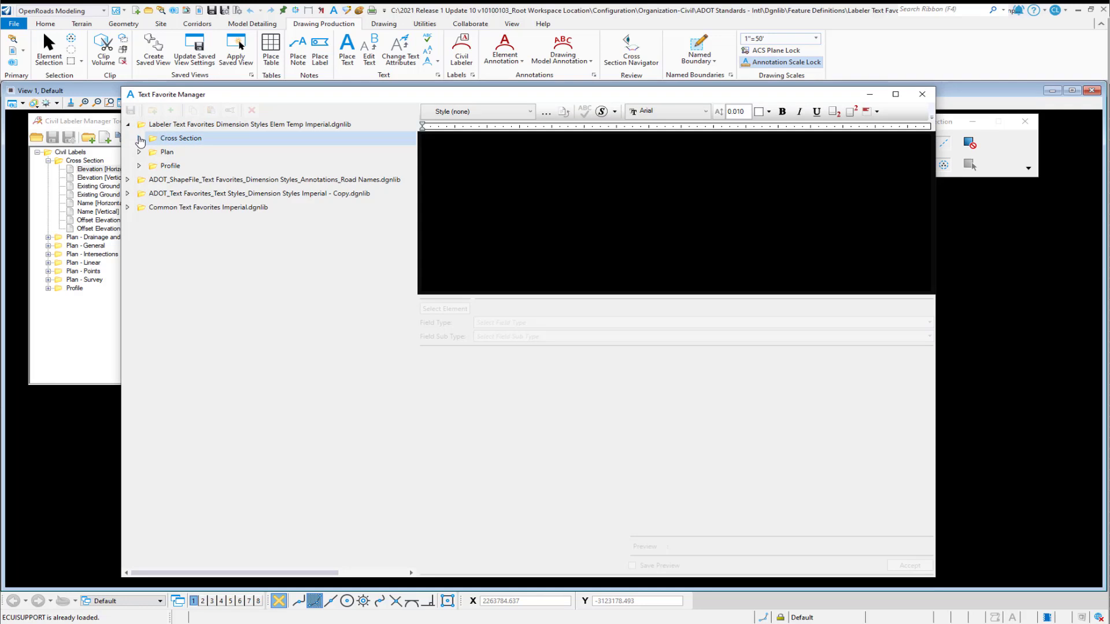
{"action": "left_click", "coordinate": [165, 152]}
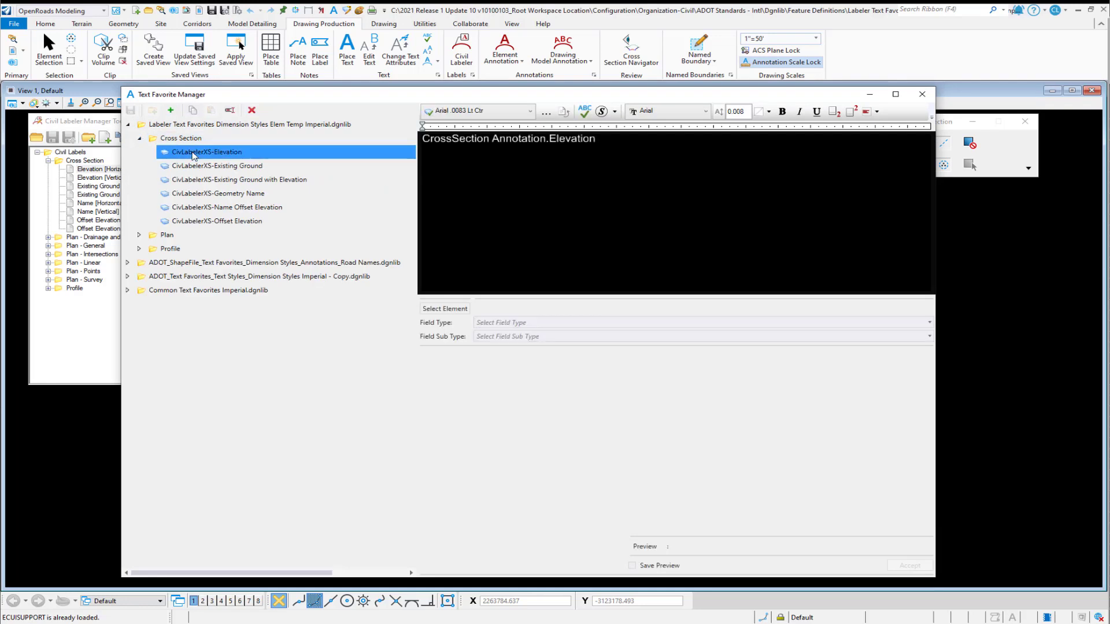
{"action": "left_click", "coordinate": [197, 166]}
{"action": "left_click", "coordinate": [197, 180]}
{"action": "left_click", "coordinate": [197, 194]}
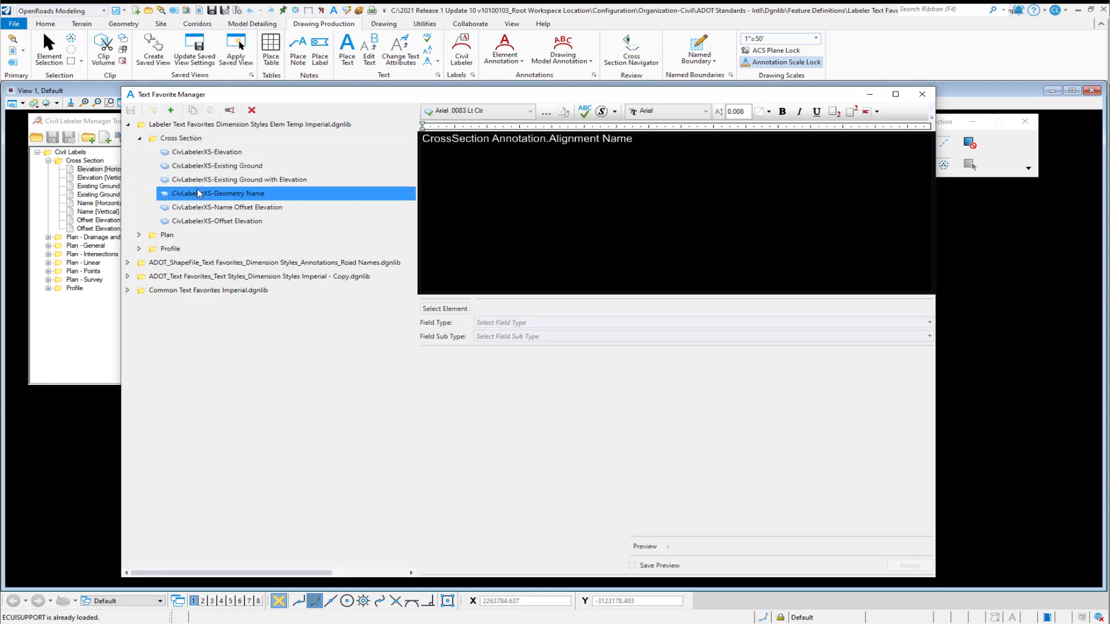
{"action": "left_click", "coordinate": [197, 207]}
{"action": "left_click", "coordinate": [197, 222]}
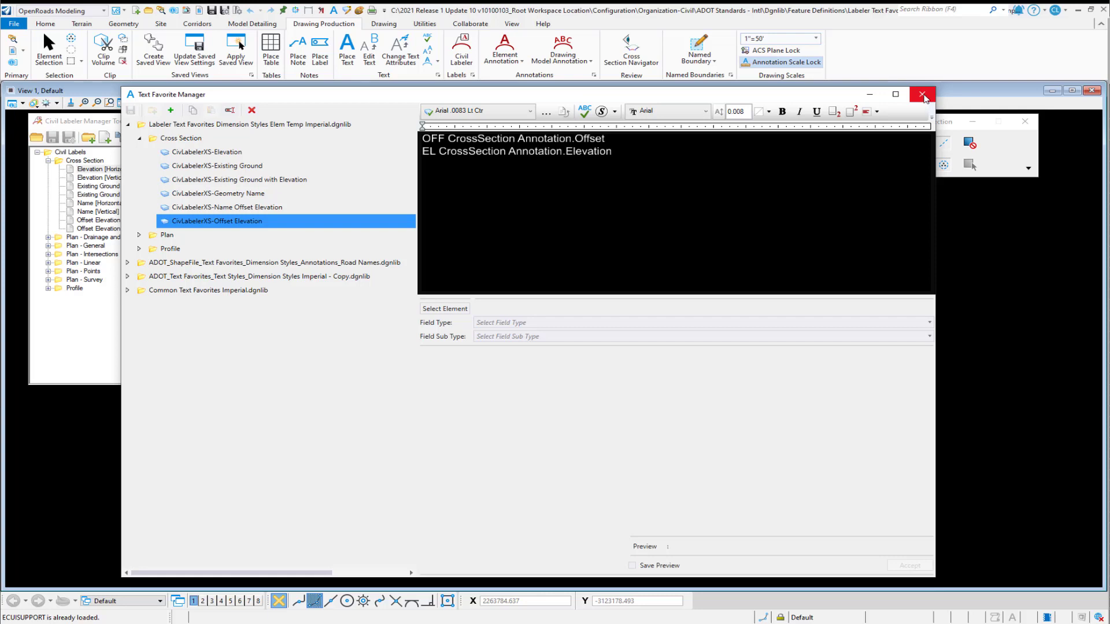
Close the text favorites manager, keep the active element template at None, and open Element Templates.
{"action": "left_click", "coordinate": [922, 94]}
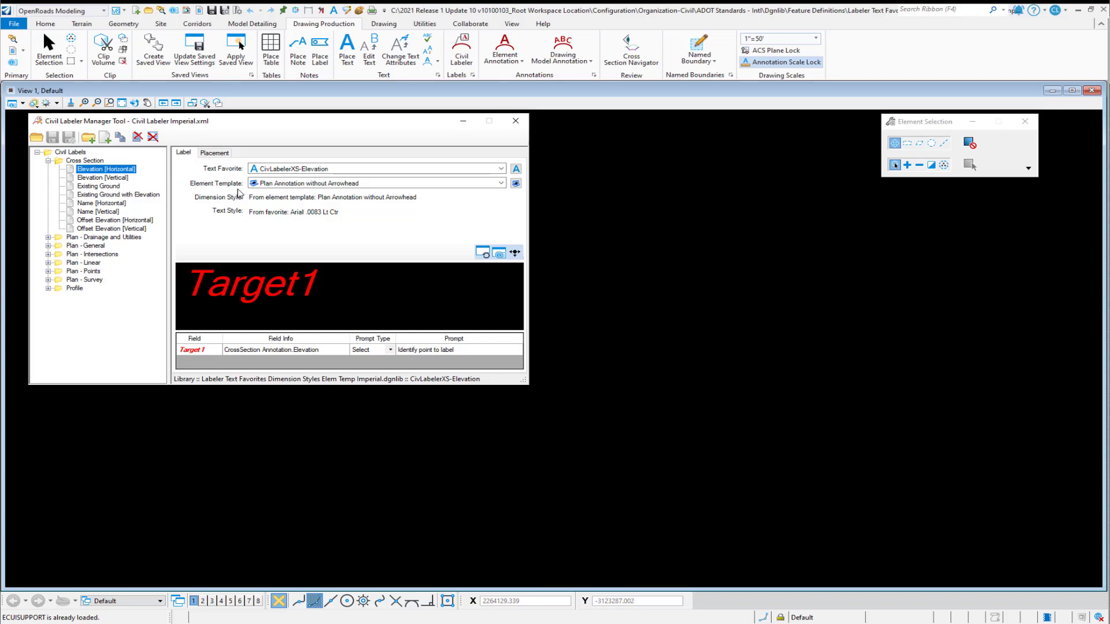
{"action": "left_click", "coordinate": [45, 24]}
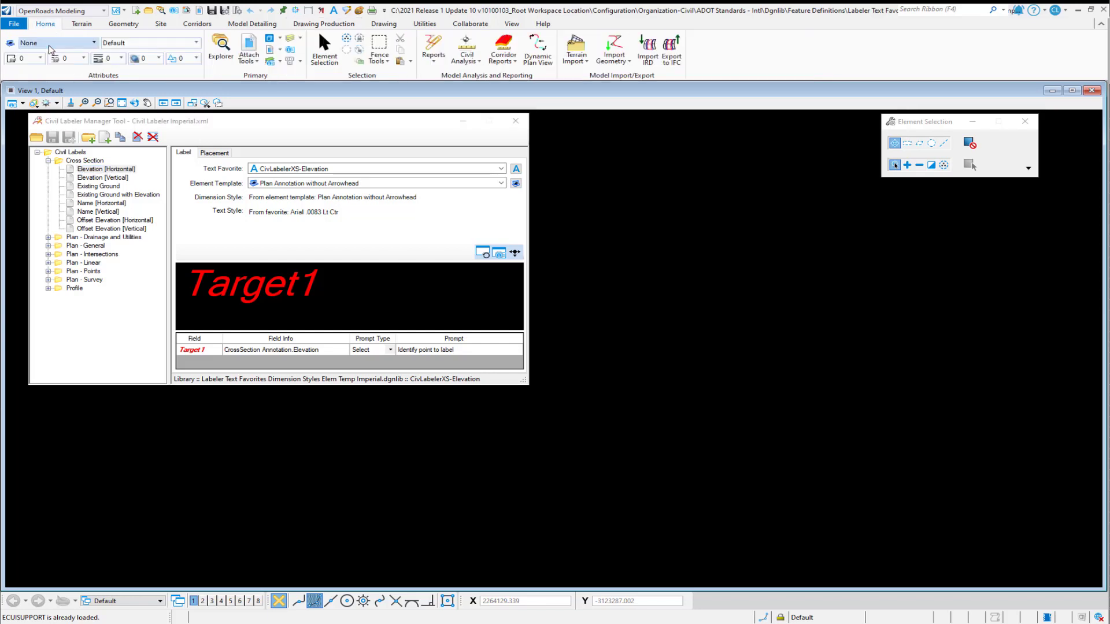
{"action": "left_click", "coordinate": [50, 45]}
{"action": "left_click", "coordinate": [536, 254]}
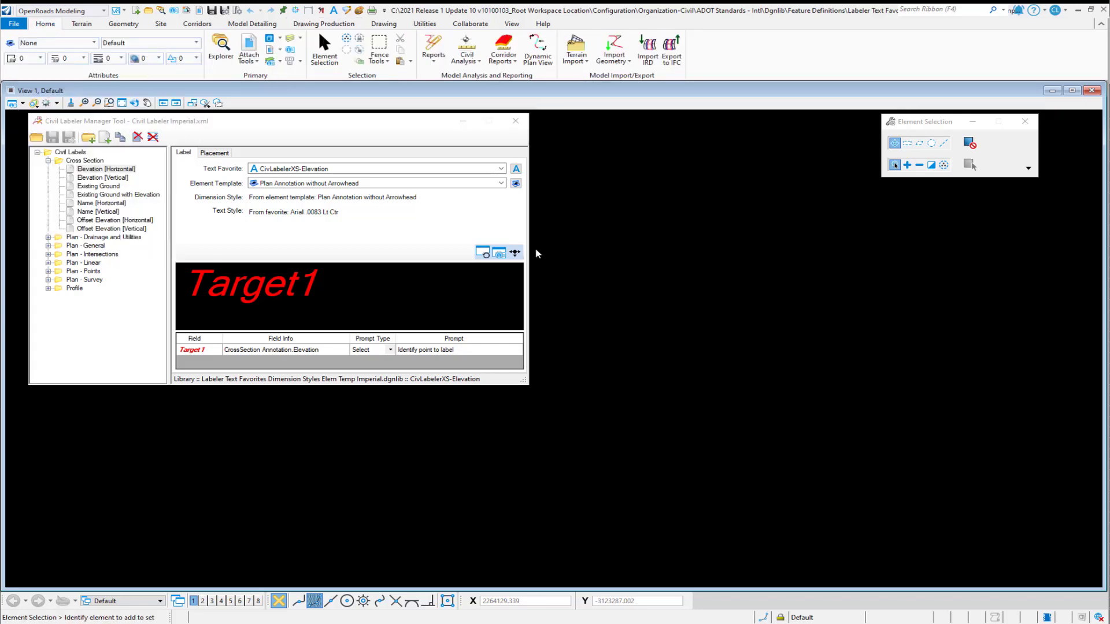
{"action": "left_click", "coordinate": [516, 184]}
{"action": "left_click_drag", "start_coordinate": [437, 48], "coordinate": [562, 70]}
Review both Civil Labeler Plan Annotation templates: level Draft_Plan_Labels, colour 6, and their dimension styles.
{"action": "left_click", "coordinate": [425, 111]}
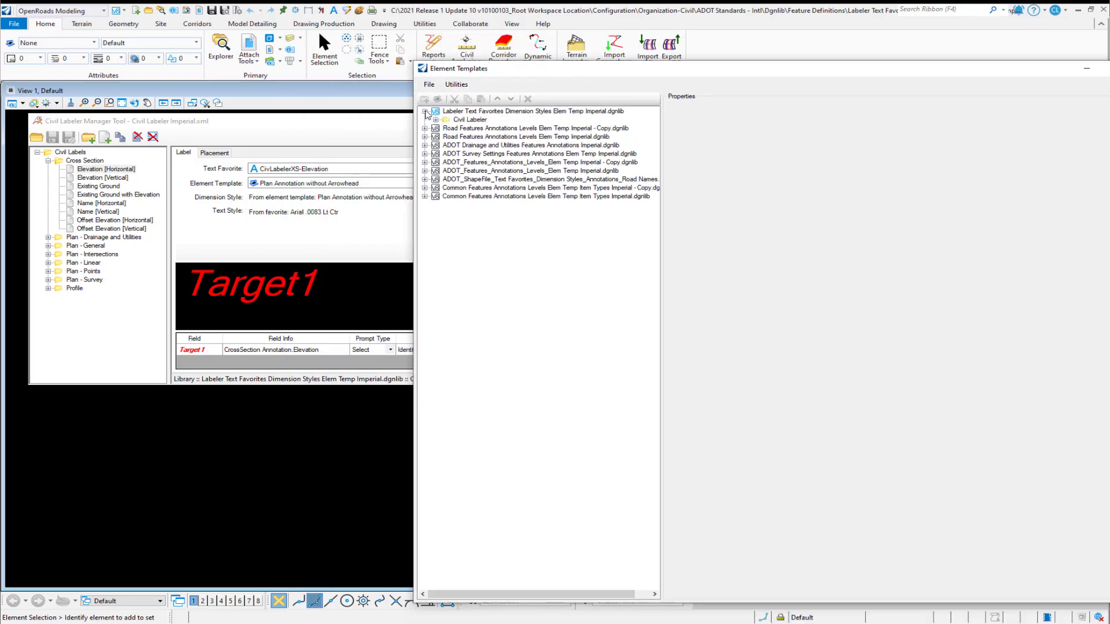
{"action": "left_click", "coordinate": [436, 120]}
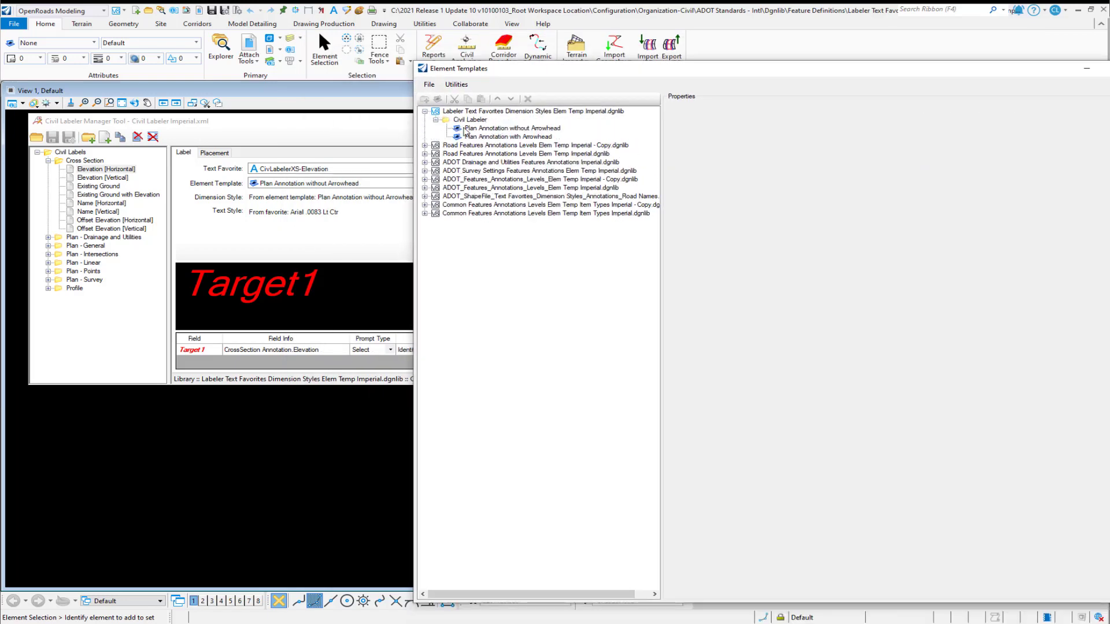
{"action": "left_click", "coordinate": [489, 129]}
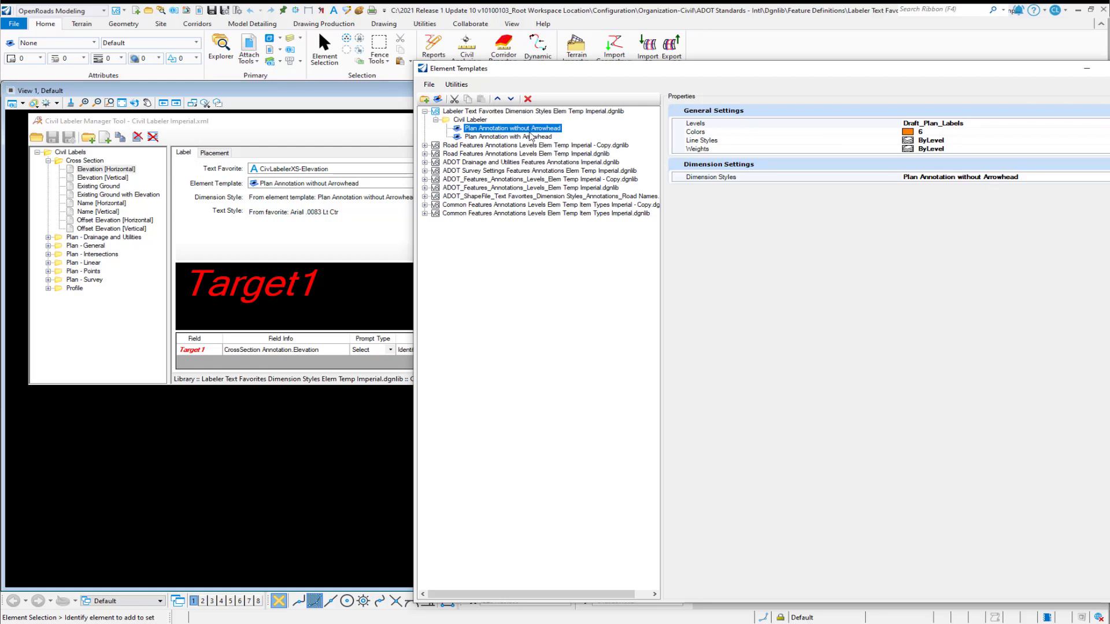
{"action": "left_click", "coordinate": [530, 137]}
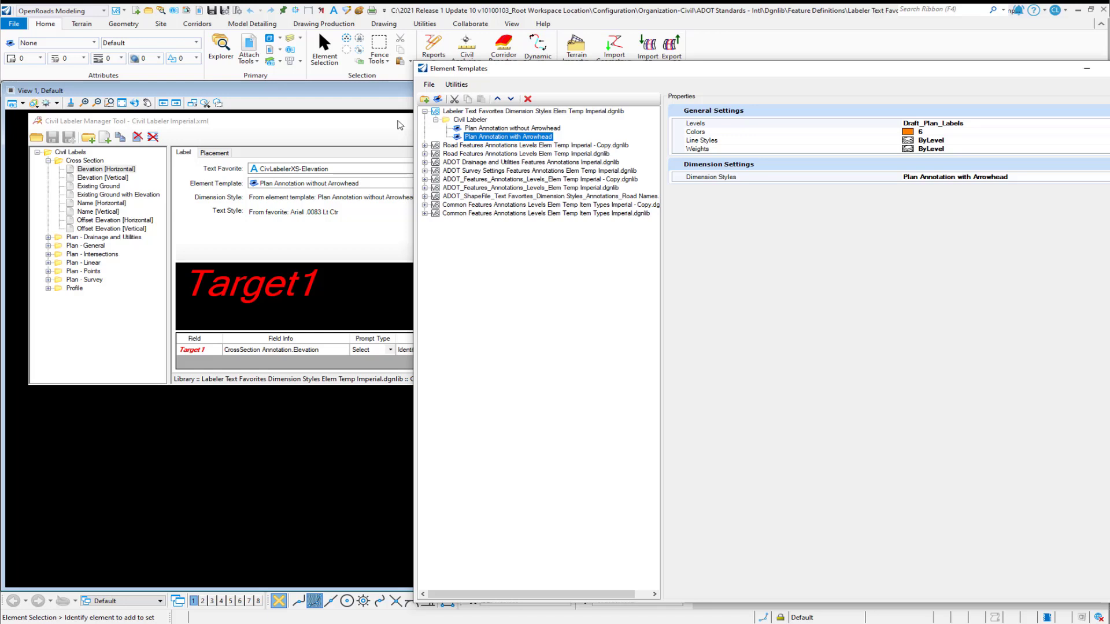
{"action": "left_click", "coordinate": [398, 125]}
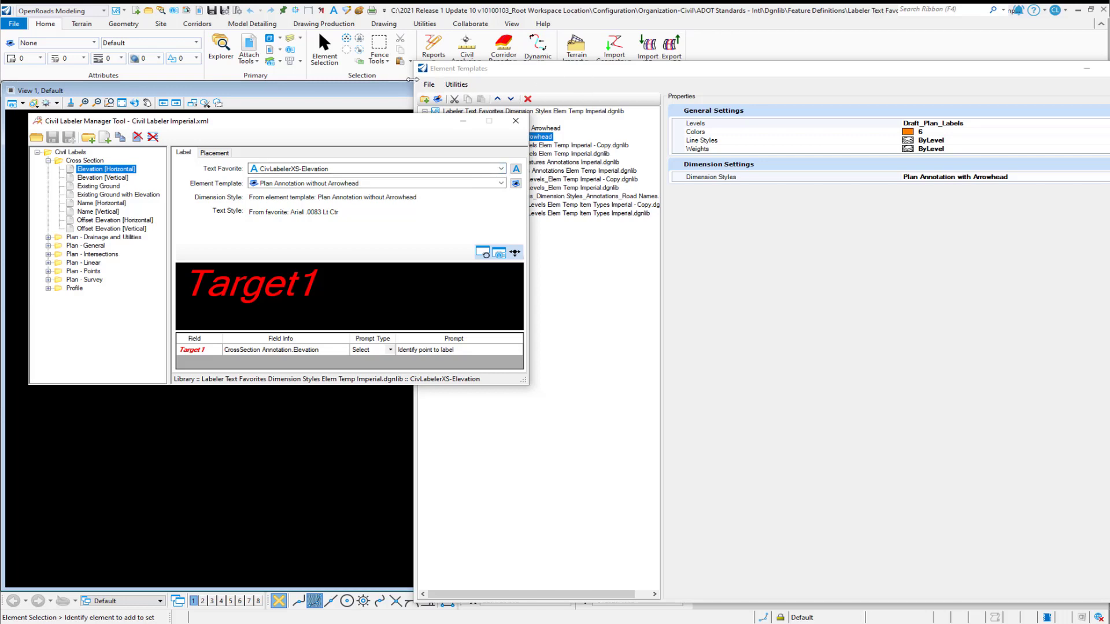
Narrow the Element Templates window and select the Elevation [Horizontal] label definition.
{"action": "left_click_drag", "start_coordinate": [412, 80], "coordinate": [528, 69]}
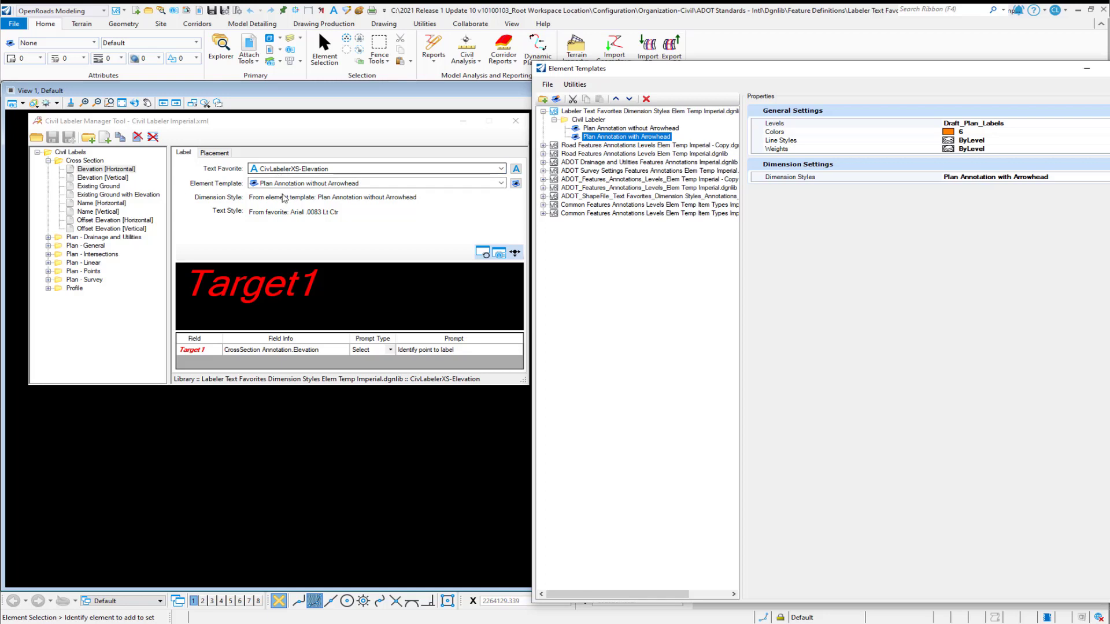
{"action": "left_click", "coordinate": [104, 170]}
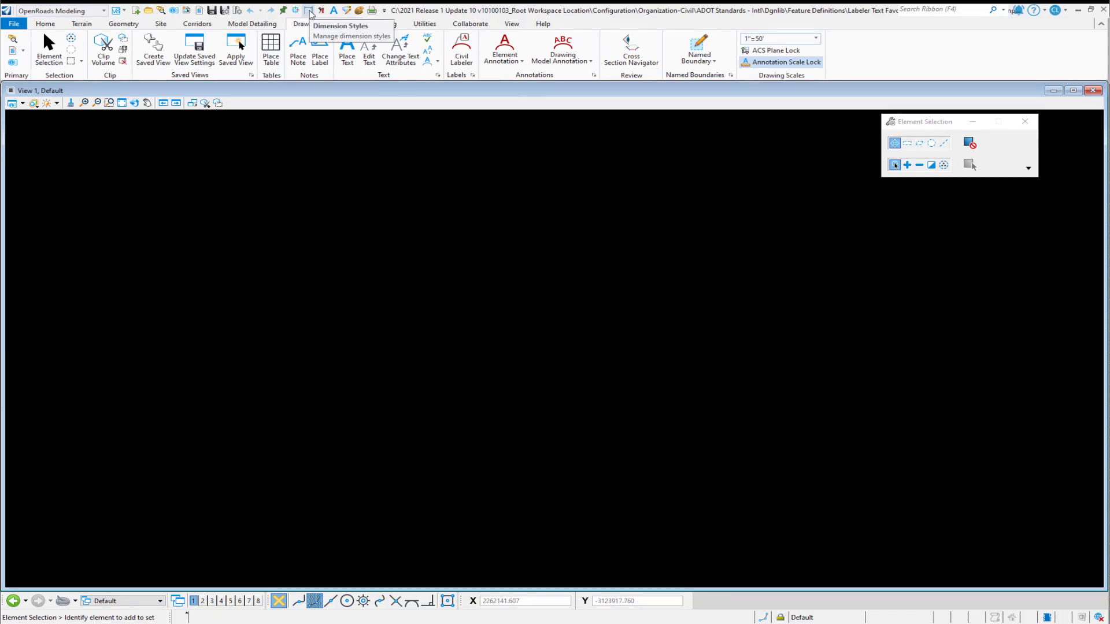
Open Dimension Styles, select Plan Annotation with Arrowhead, and widen the style name list.
{"action": "left_click", "coordinate": [309, 11]}
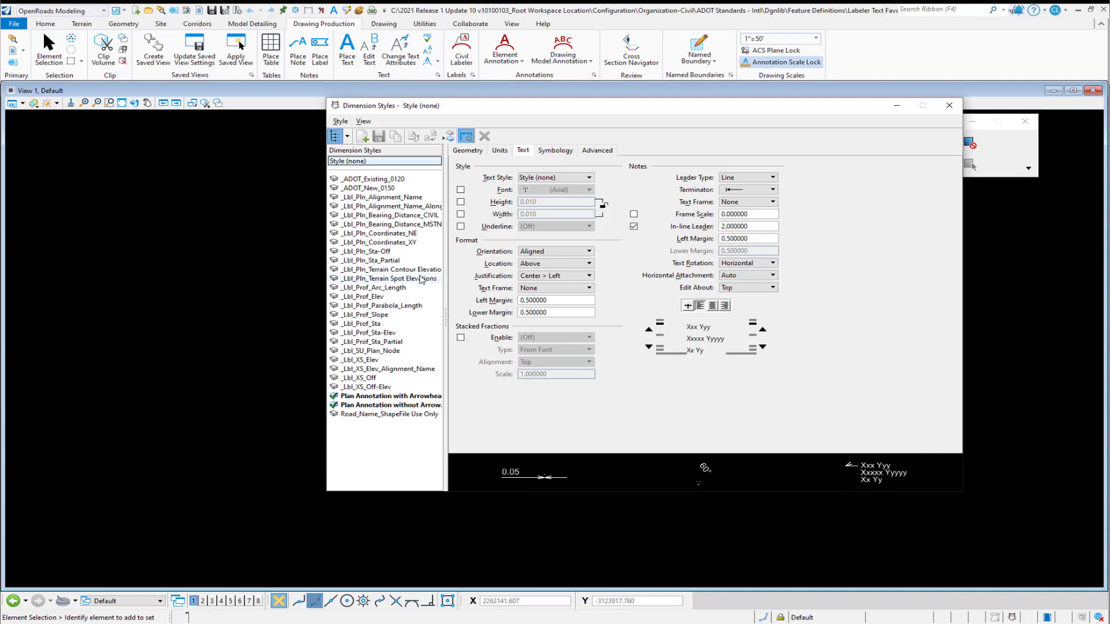
{"action": "left_click", "coordinate": [414, 397]}
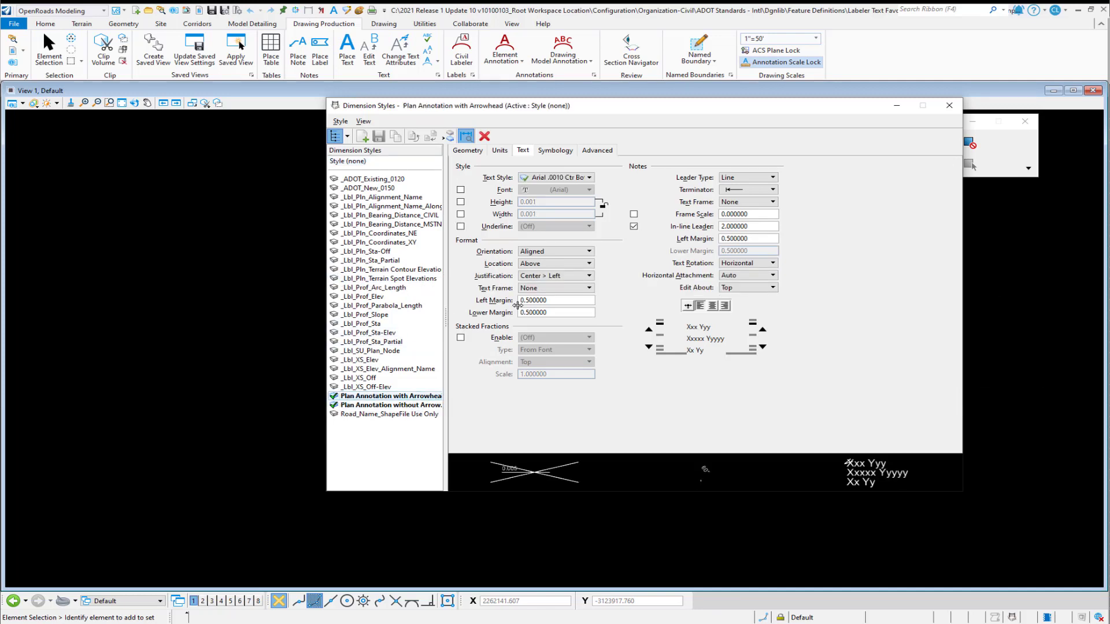
{"action": "left_click_drag", "start_coordinate": [517, 306], "coordinate": [521, 306]}
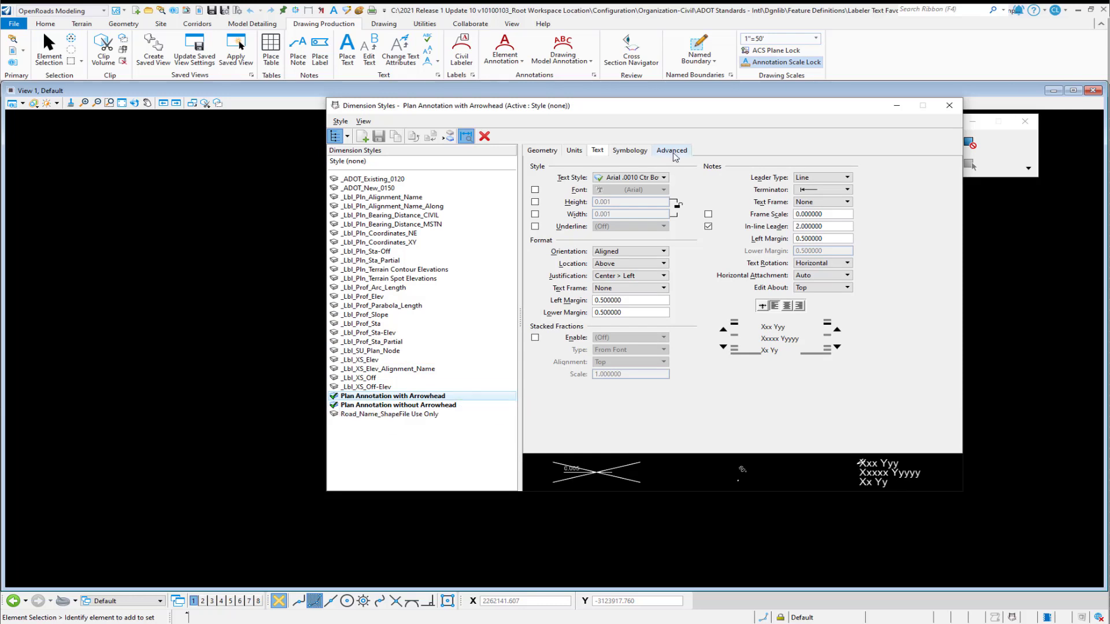
Expand the Advanced General > Placement properties and inspect the Level (Default) setting.
{"action": "left_click", "coordinate": [674, 151]}
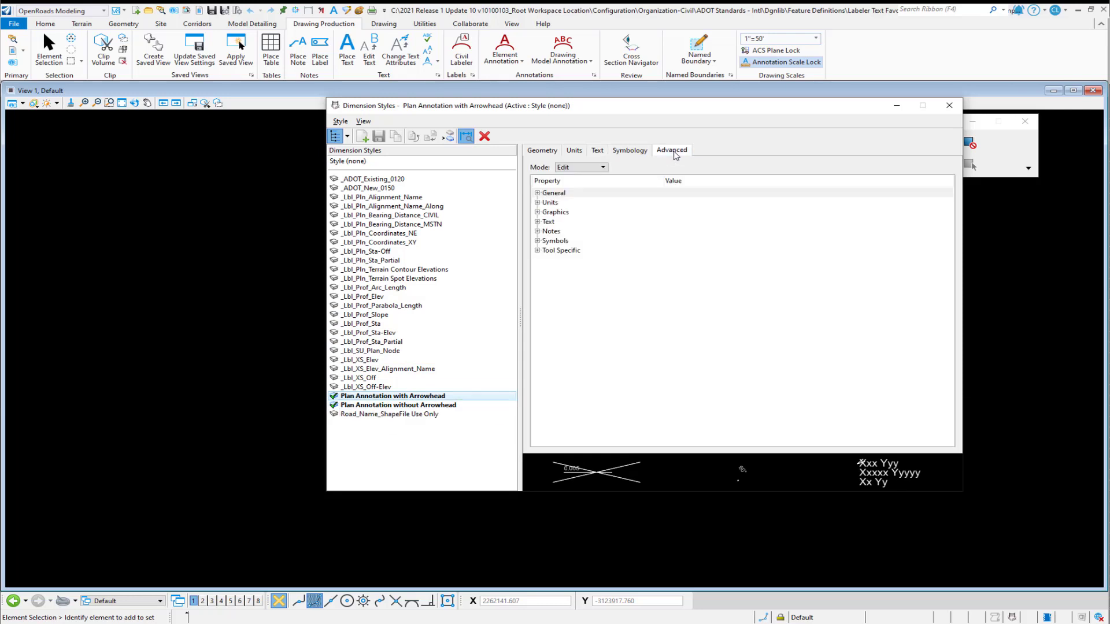
{"action": "left_click", "coordinate": [537, 193]}
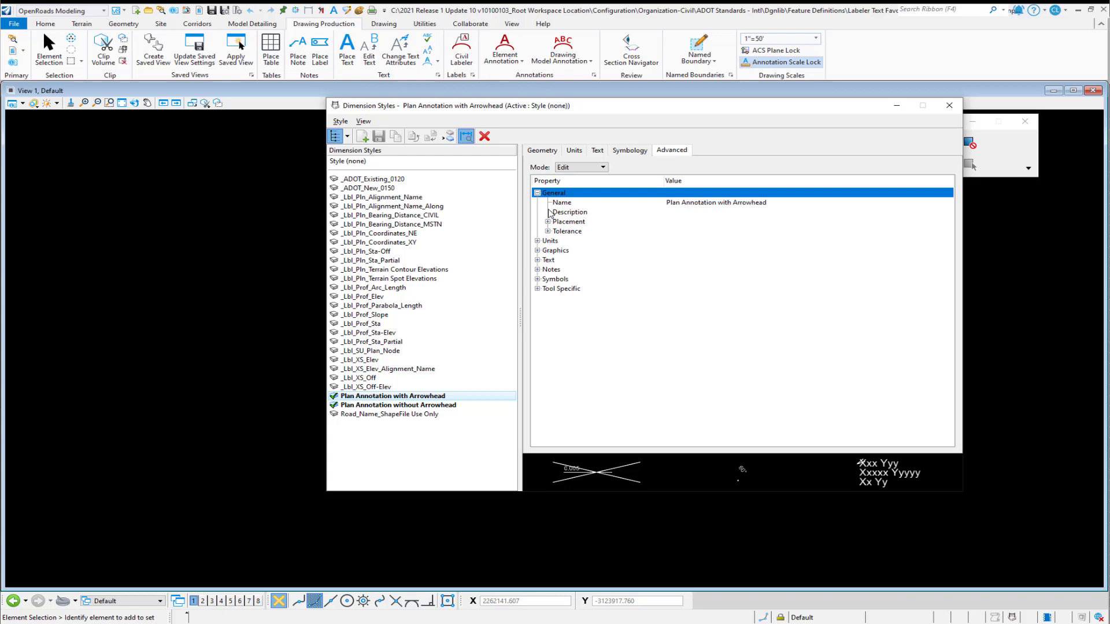
{"action": "left_click", "coordinate": [548, 222]}
{"action": "left_click", "coordinate": [572, 232]}
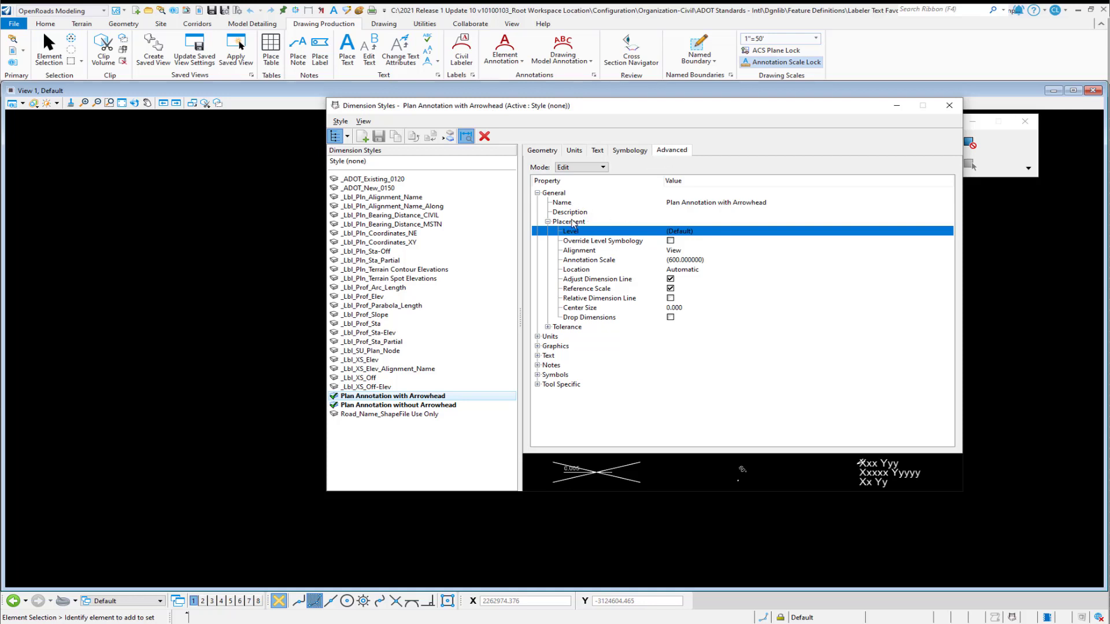
{"action": "mouse_move", "coordinate": [692, 236]}
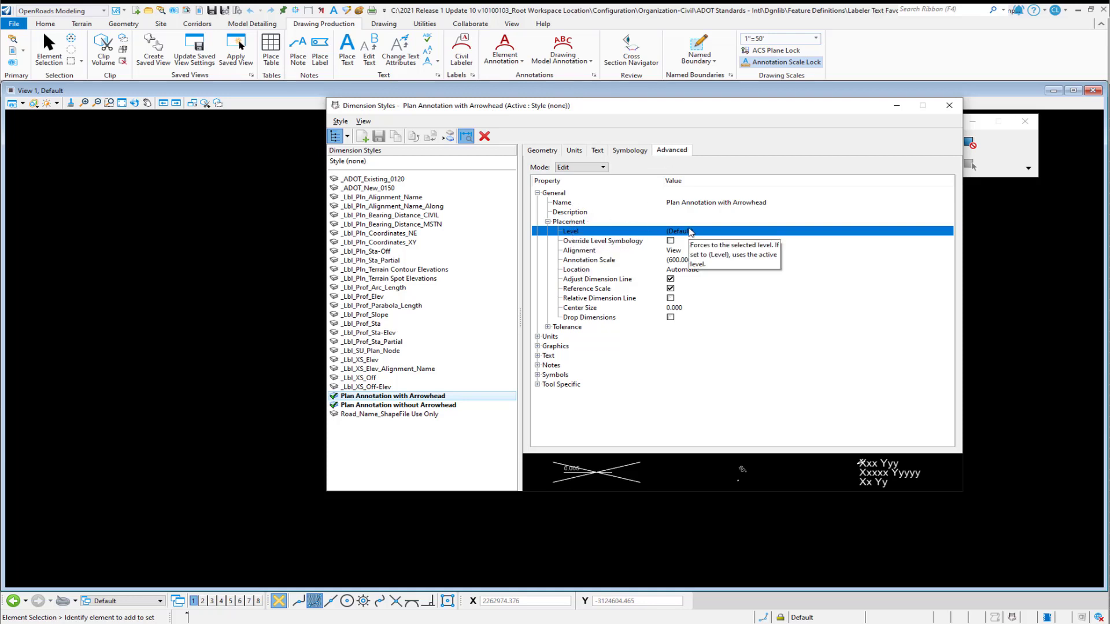